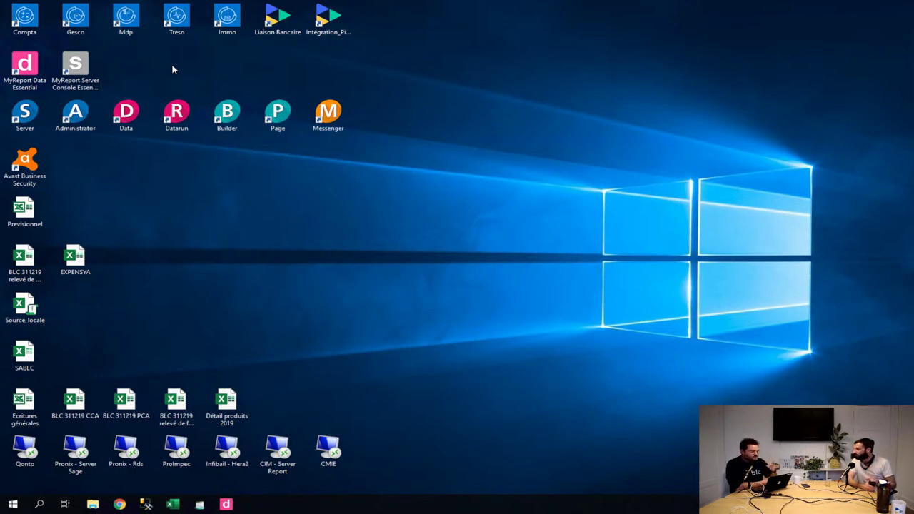
# Step: Open the PIPEDRIVE_BLC project in MyReport Data and bring up the properties of the S100ComptaGesco connection
pyautogui.click(131, 113)
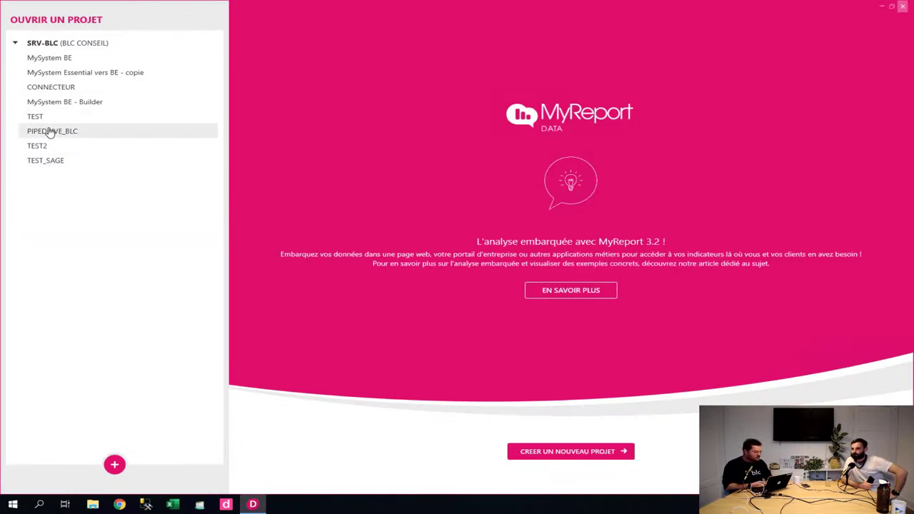
pyautogui.doubleClick(27, 133)
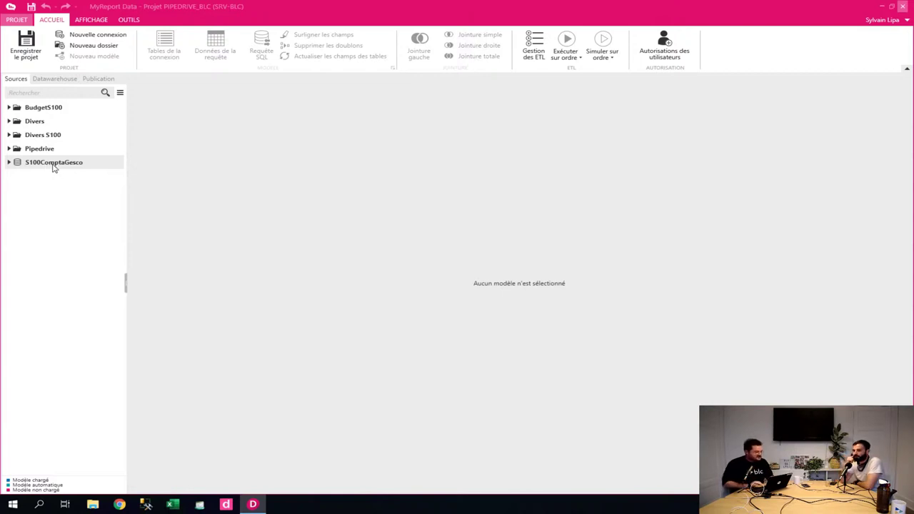
pyautogui.rightClick(53, 168)
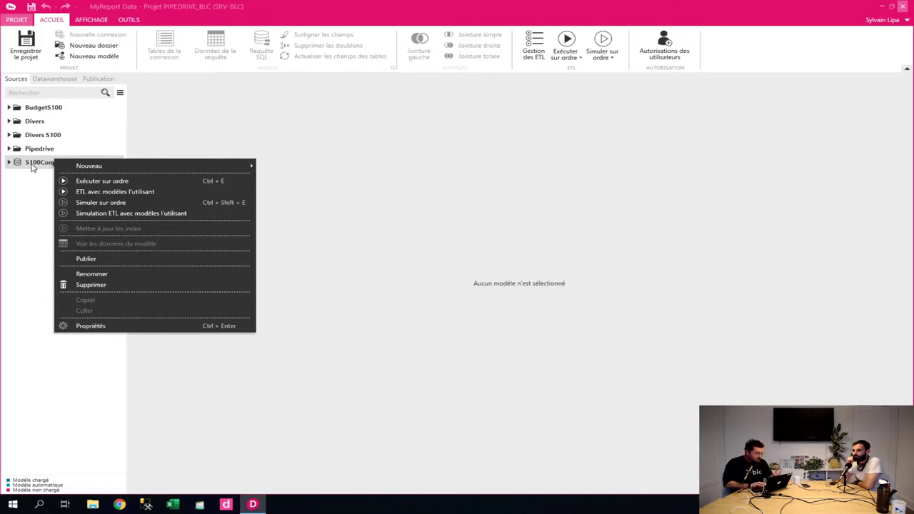
pyautogui.click(101, 326)
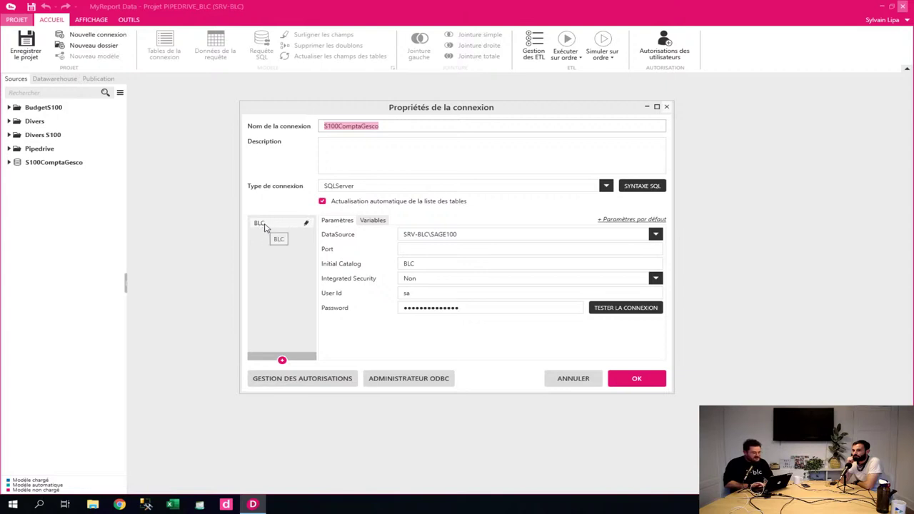
# Step: Add a second database named BIJOU to the connection, with initial catalog BIJOU and user ID sa
pyautogui.click(282, 361)
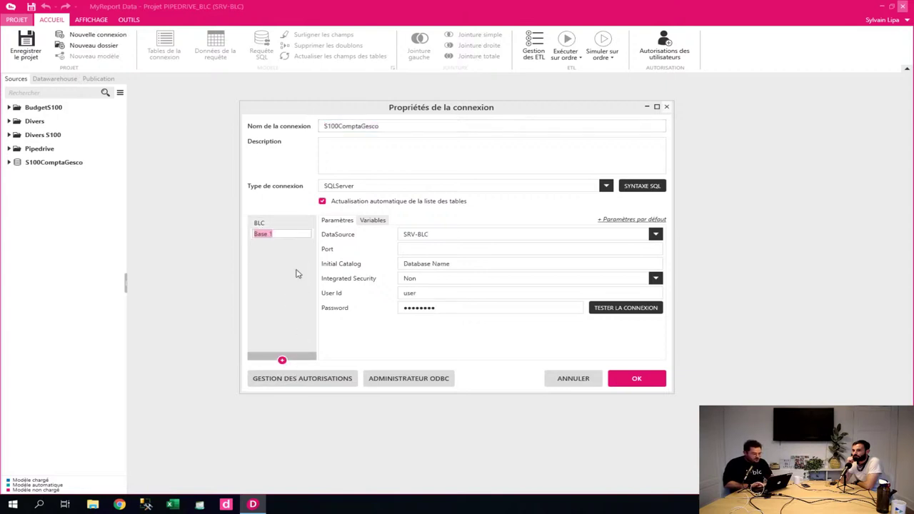
pyautogui.write('BIJOU')
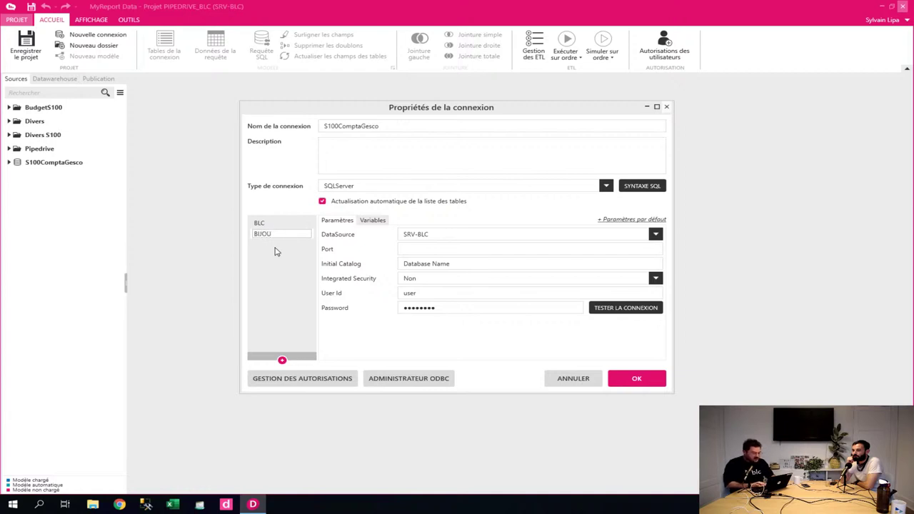
pyautogui.press('Return')
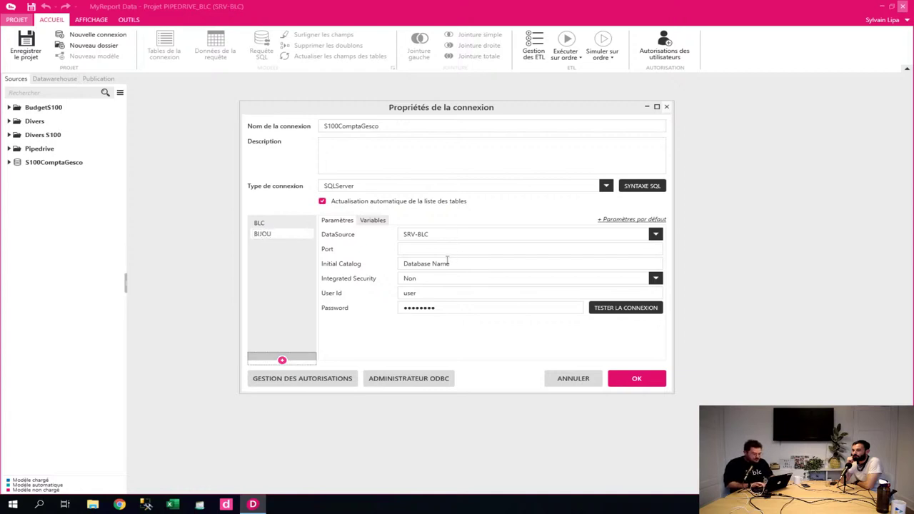
pyautogui.moveTo(450, 264); pyautogui.dragTo(370, 270)
pyautogui.write('BIJOU')
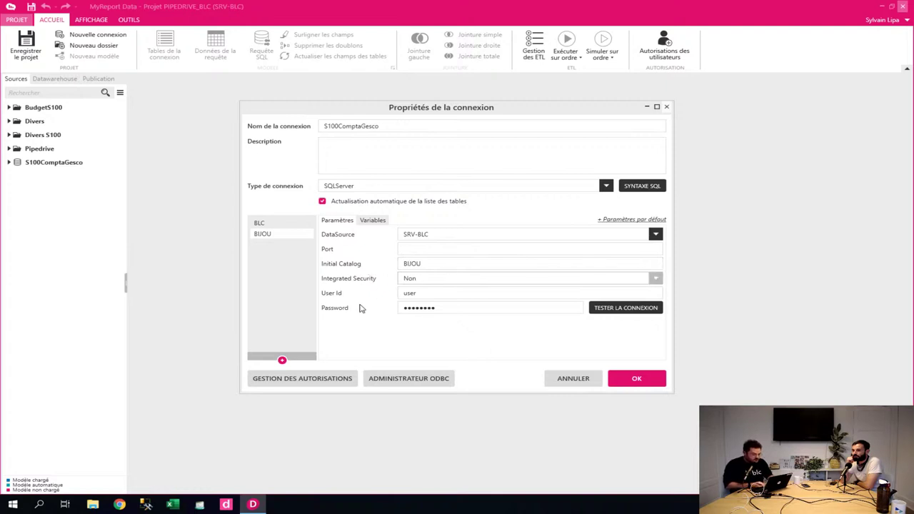
pyautogui.moveTo(444, 293); pyautogui.dragTo(375, 299)
pyautogui.write('sa')
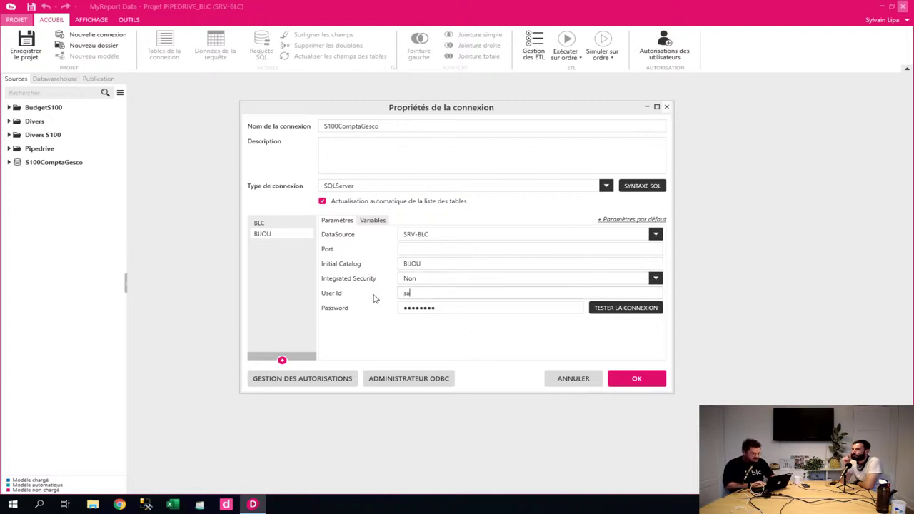
# Step: Enter the database password for BIJOU and test its connection
pyautogui.press('Tab')
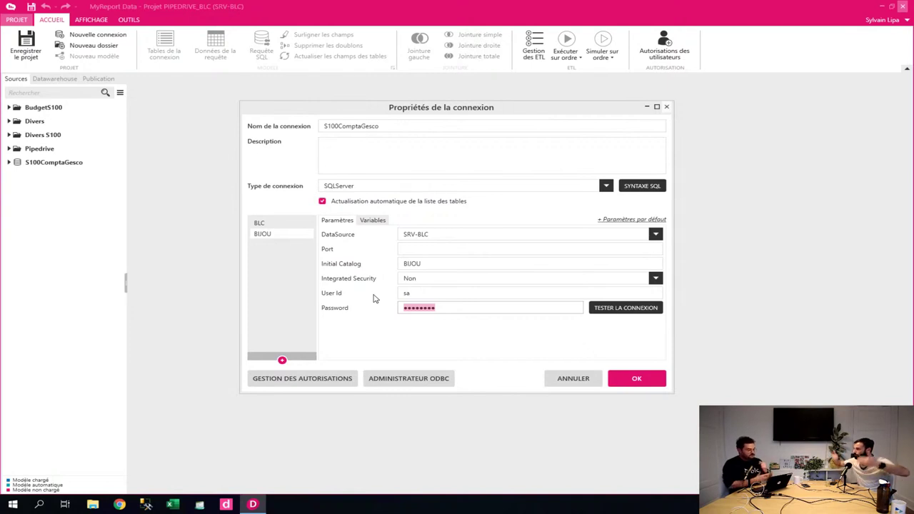
pyautogui.write('***')
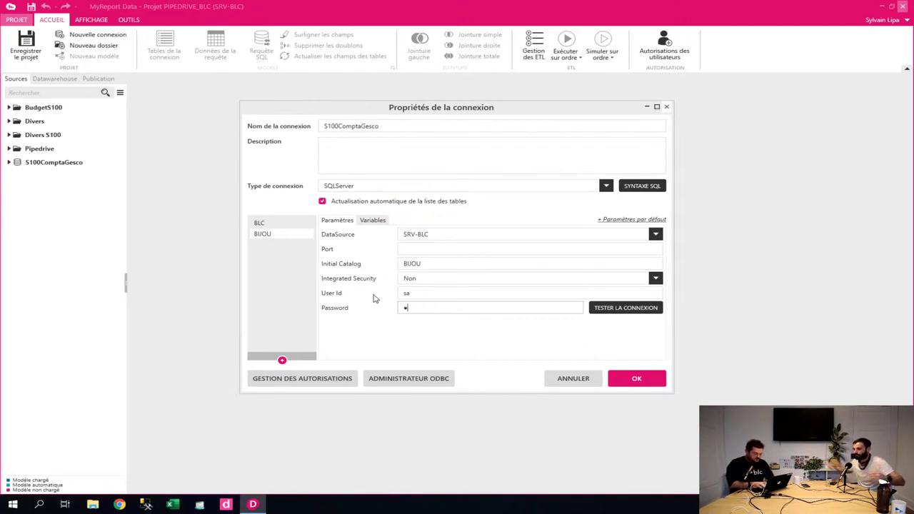
pyautogui.write('**********')
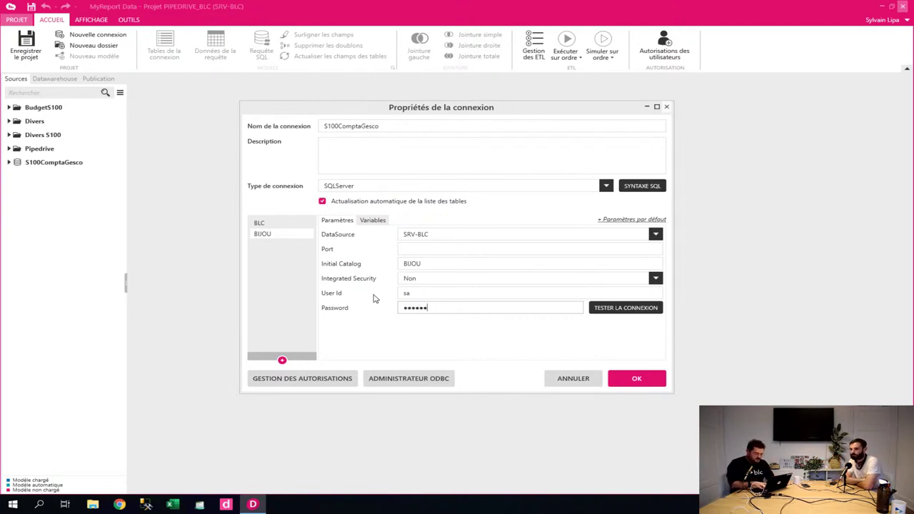
pyautogui.write('*')
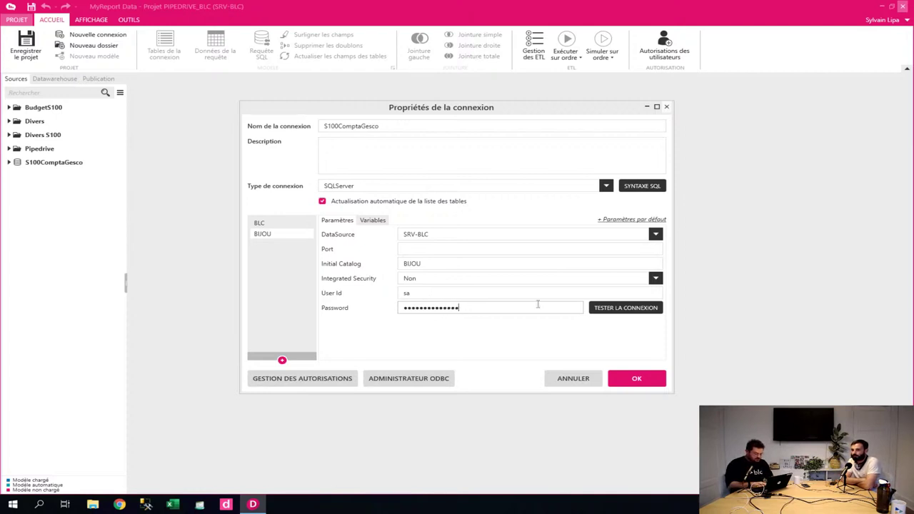
pyautogui.click(646, 308)
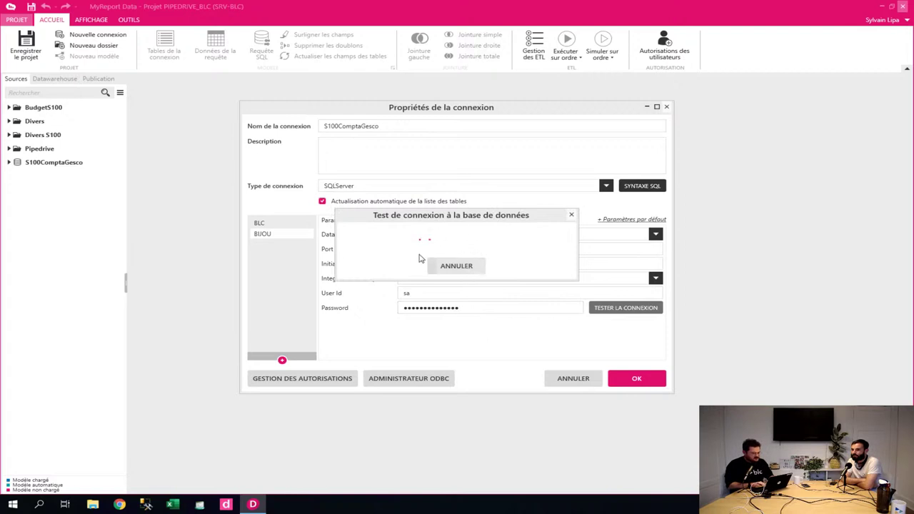
pyautogui.click(461, 267)
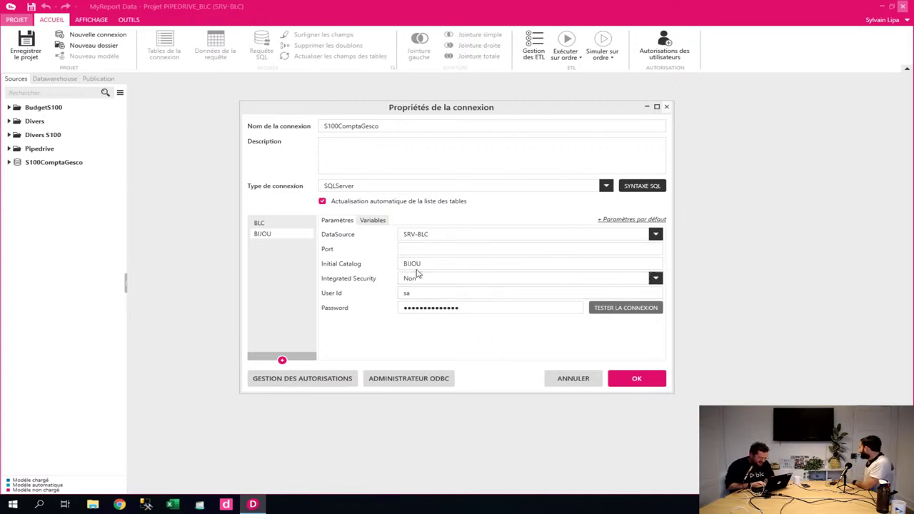
# Step: Compare BIJOU's parameters with those of BLC and re-enter the BIJOU database password
pyautogui.click(261, 224)
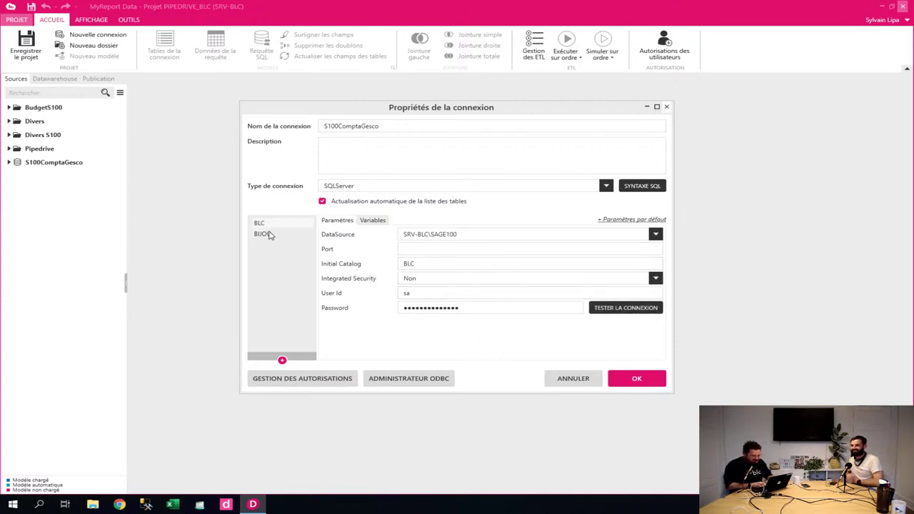
pyautogui.click(264, 235)
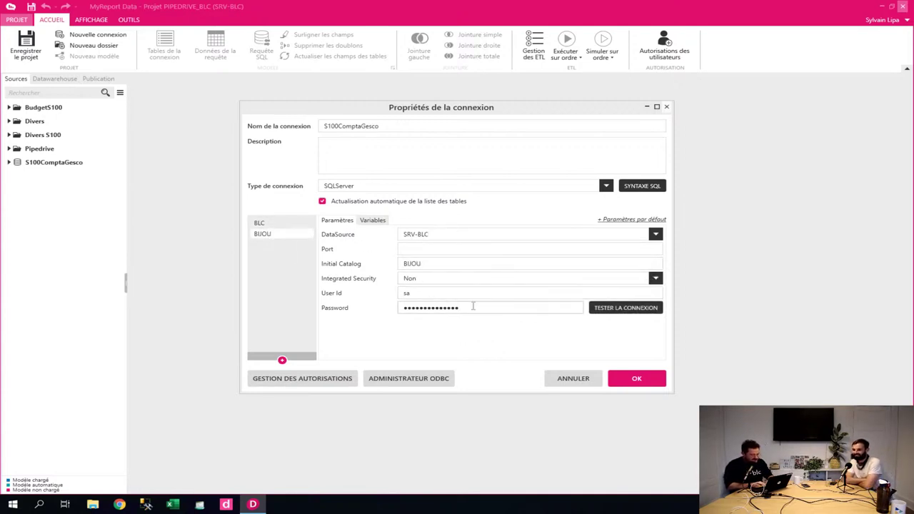
pyautogui.moveTo(488, 307); pyautogui.dragTo(353, 310)
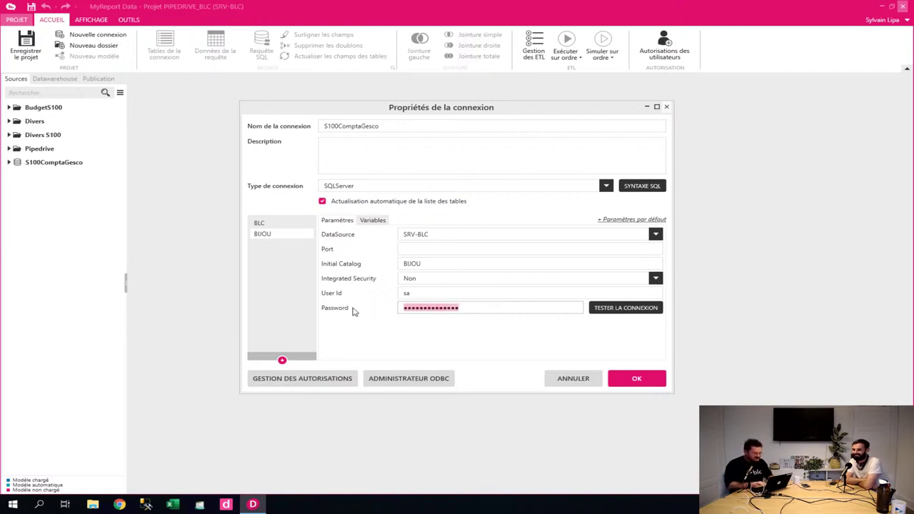
pyautogui.press('BackSpace')
pyautogui.write('•')
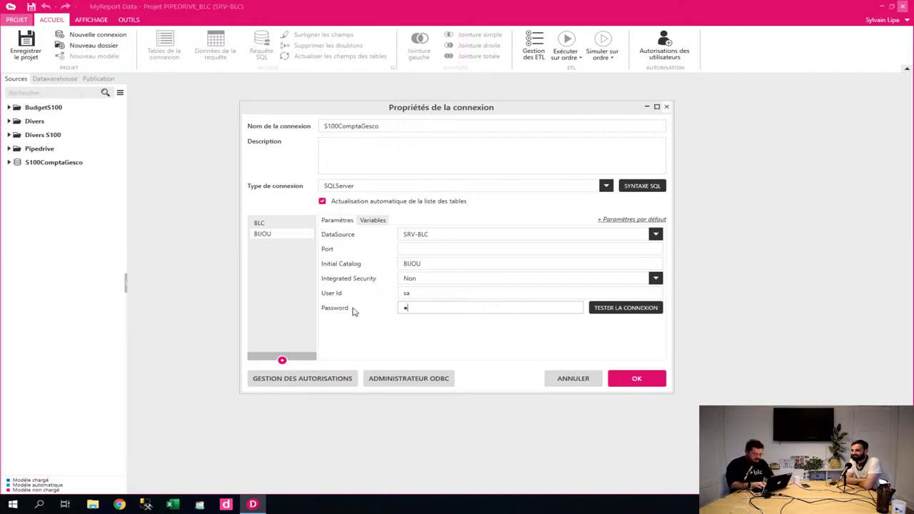
pyautogui.write('••••••••••')
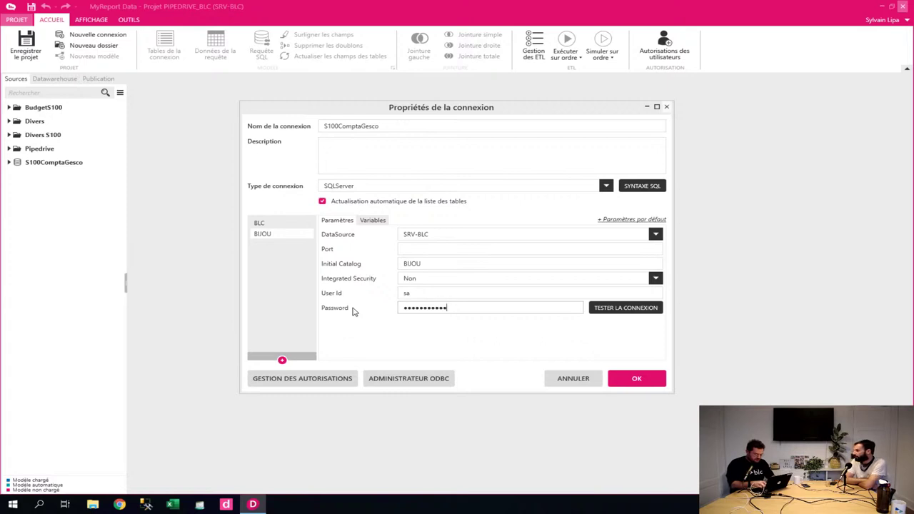
pyautogui.write('•••')
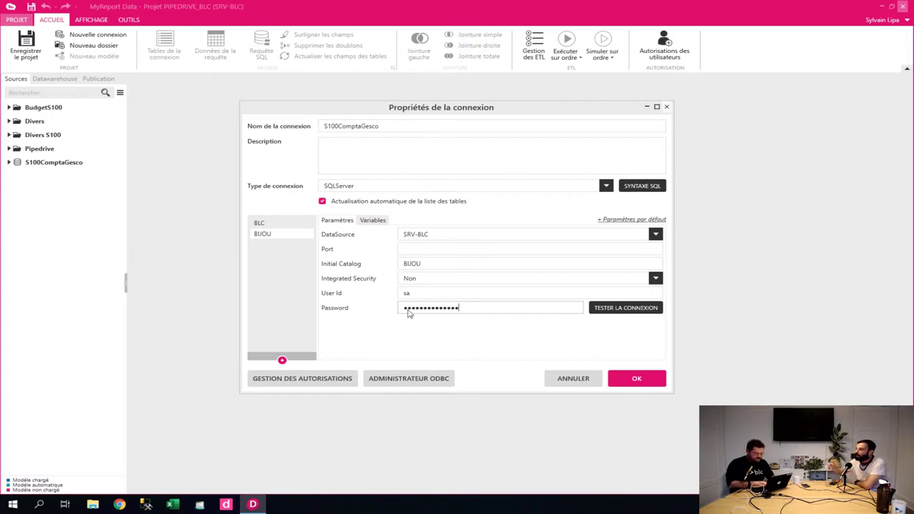
# Step: Test the BIJOU connection again, followed by the BLC connection
pyautogui.click(633, 308)
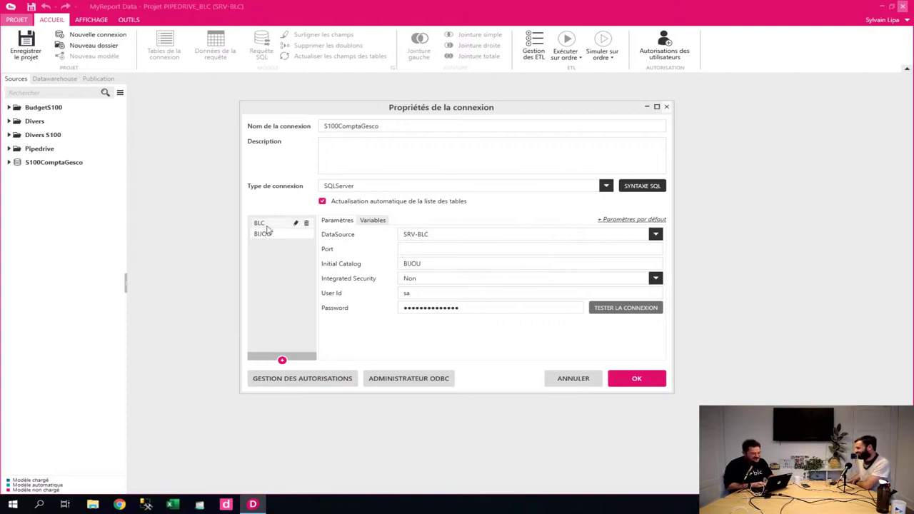
pyautogui.click(598, 308)
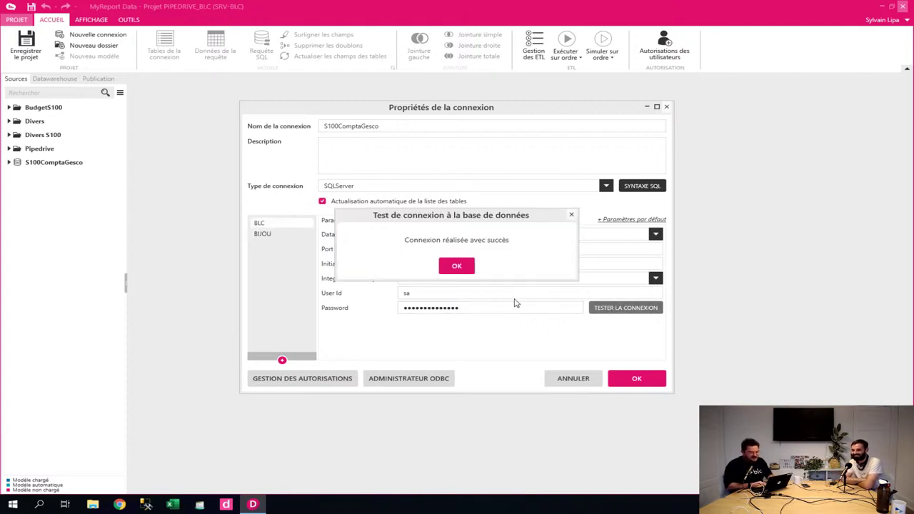
pyautogui.click(457, 267)
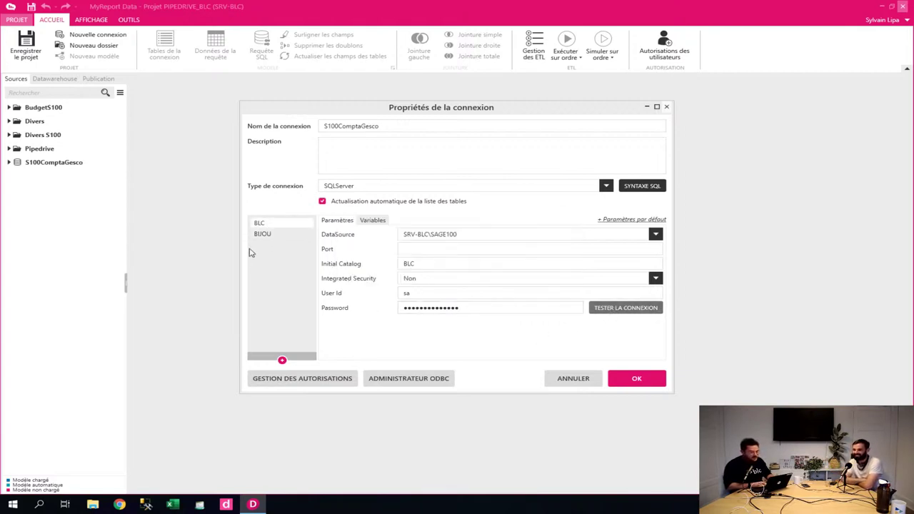
# Step: Delete the BIJOU database from the S100ComptaGesco connection and validate the connection properties
pyautogui.click(272, 239)
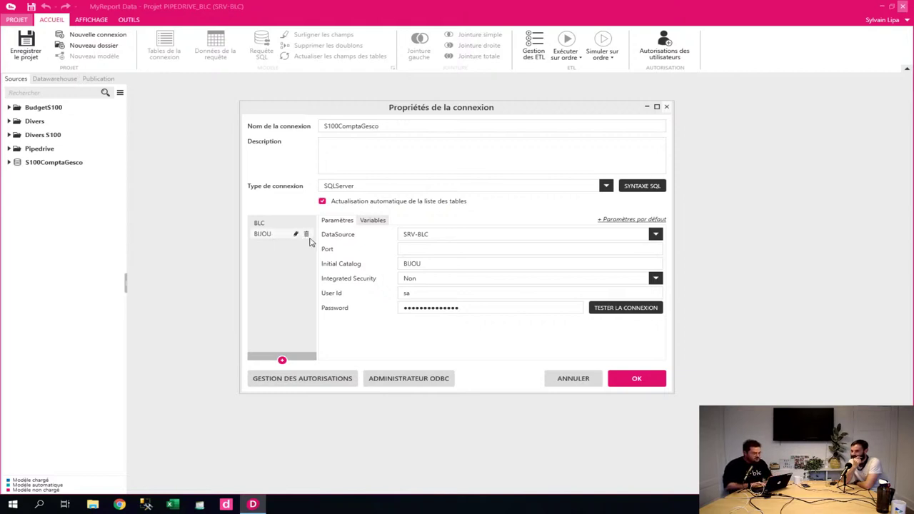
pyautogui.click(306, 235)
pyautogui.click(529, 273)
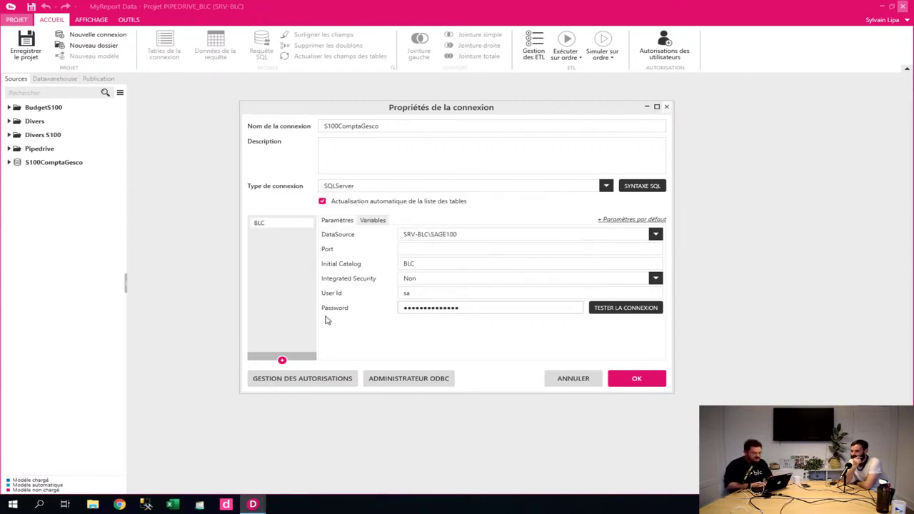
pyautogui.click(636, 378)
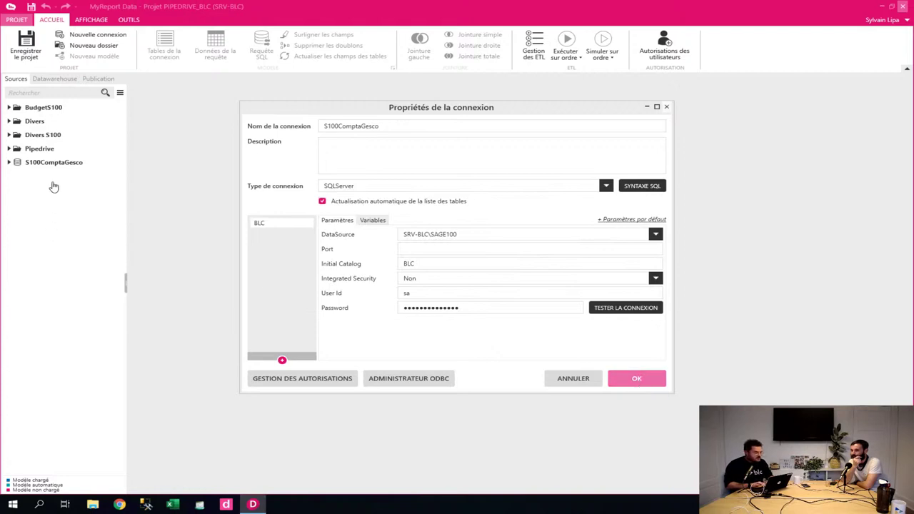
# Step: Open the A tiers model from the Compta folder of S100ComptaGesco to examine its table mapping
pyautogui.click(10, 162)
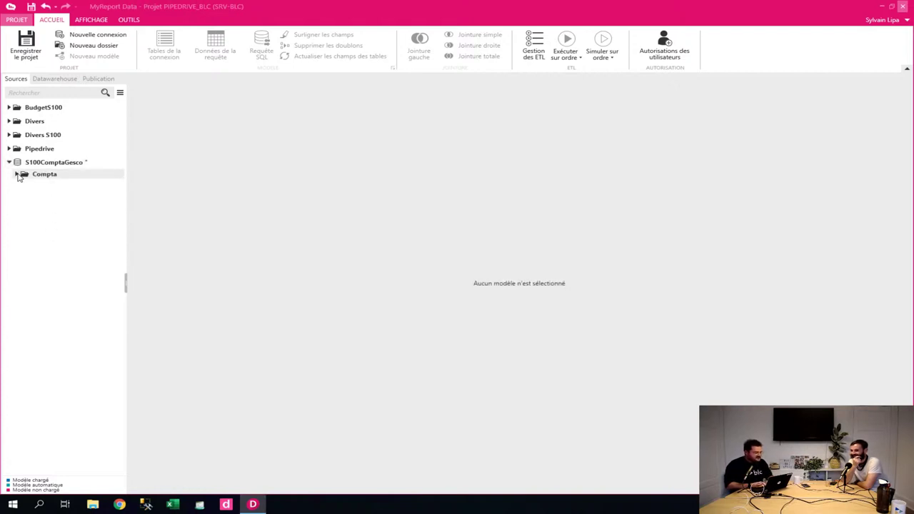
pyautogui.click(17, 175)
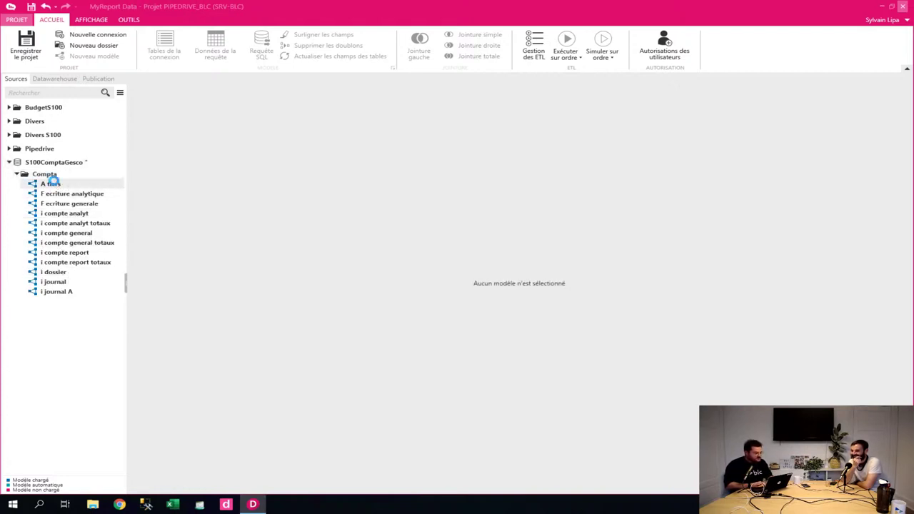
pyautogui.click(51, 184)
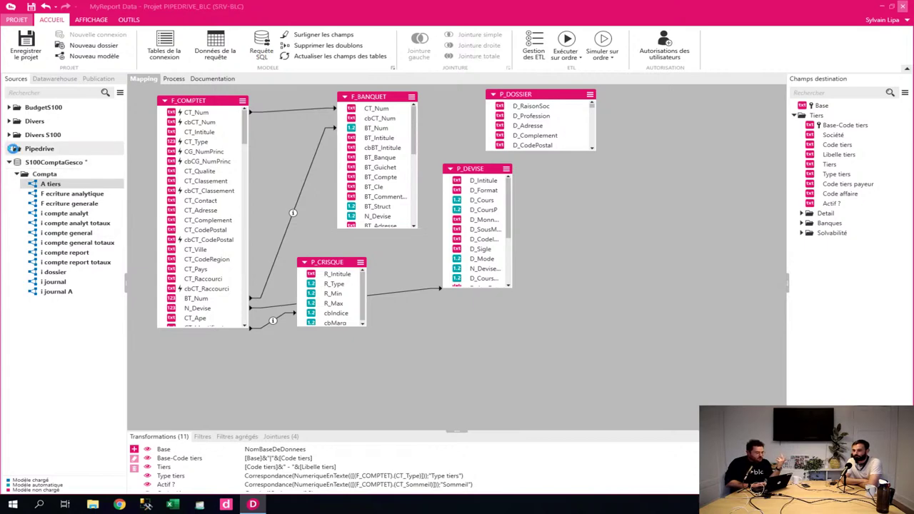
# Step: Open the Deals model in the Pipedrive folder and review its source file configuration without changing it
pyautogui.click(8, 148)
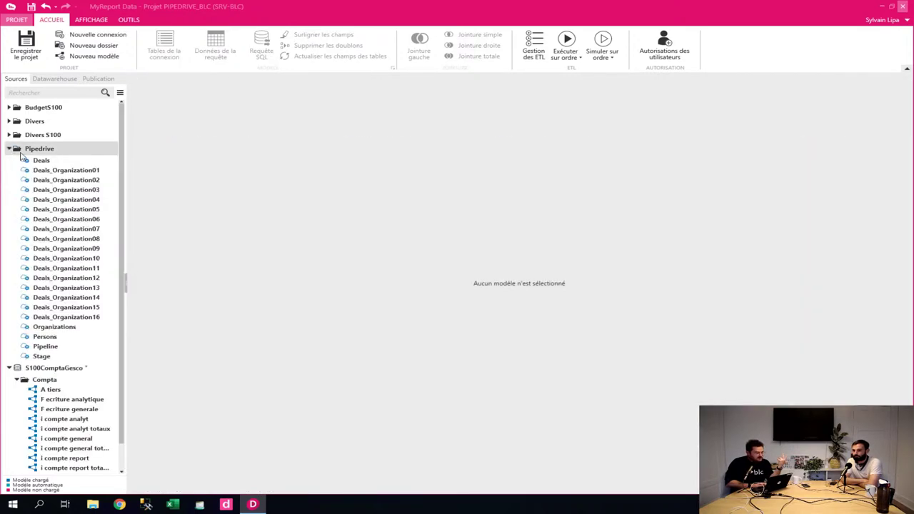
pyautogui.click(40, 163)
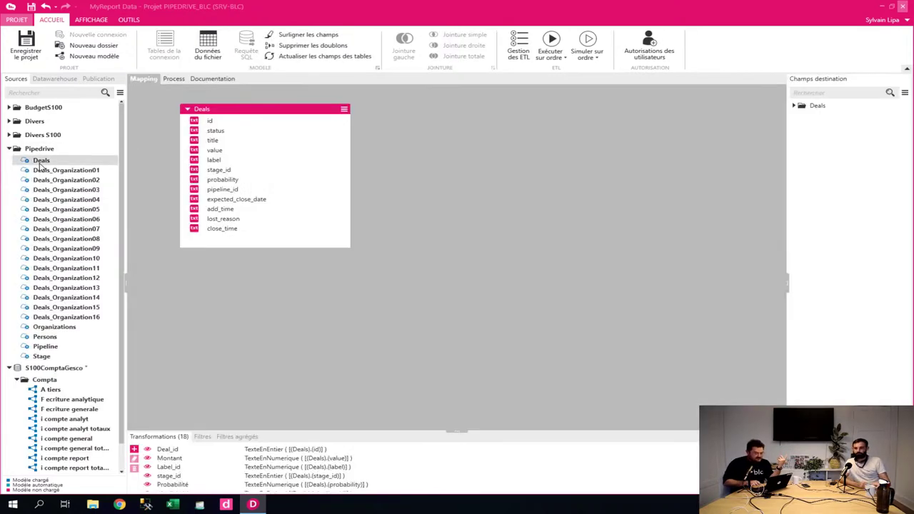
pyautogui.rightClick(40, 165)
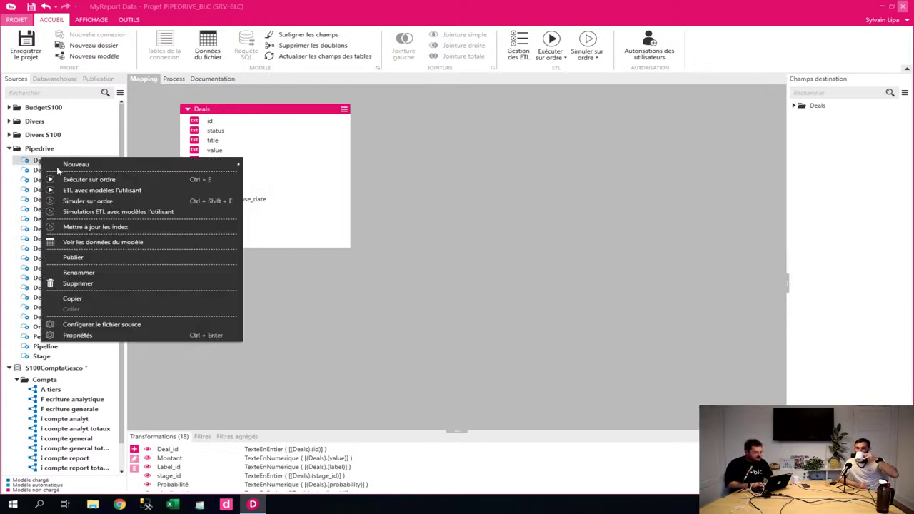
pyautogui.click(123, 326)
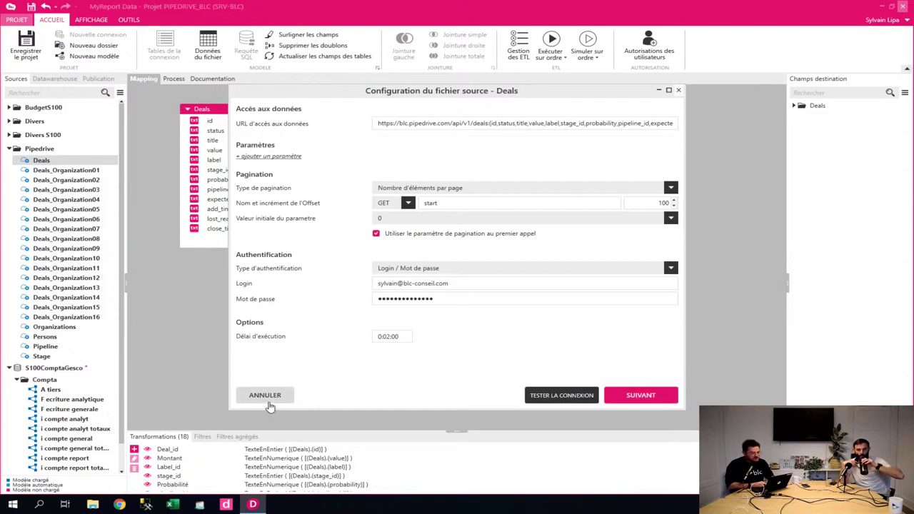
pyautogui.click(281, 397)
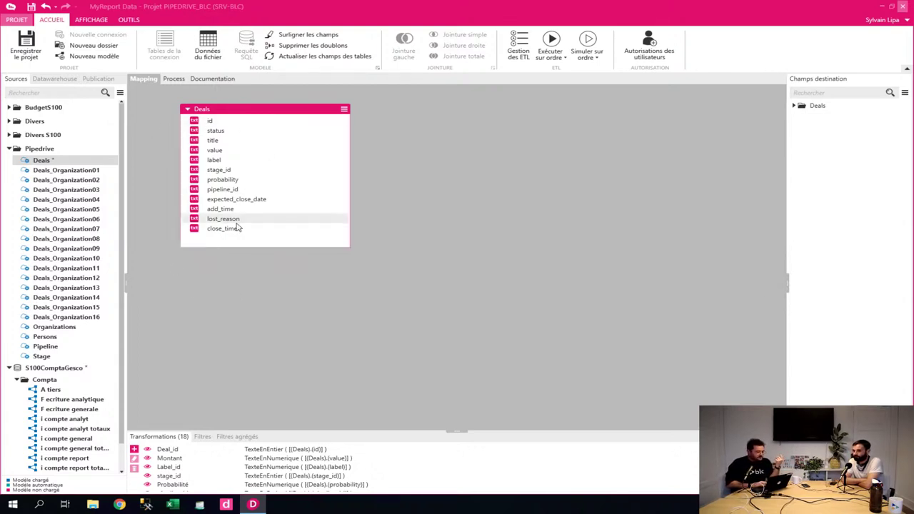
# Step: Open the ETL management and review the models assigned to ETL quotidien and ETL Pipedrive
pyautogui.click(519, 49)
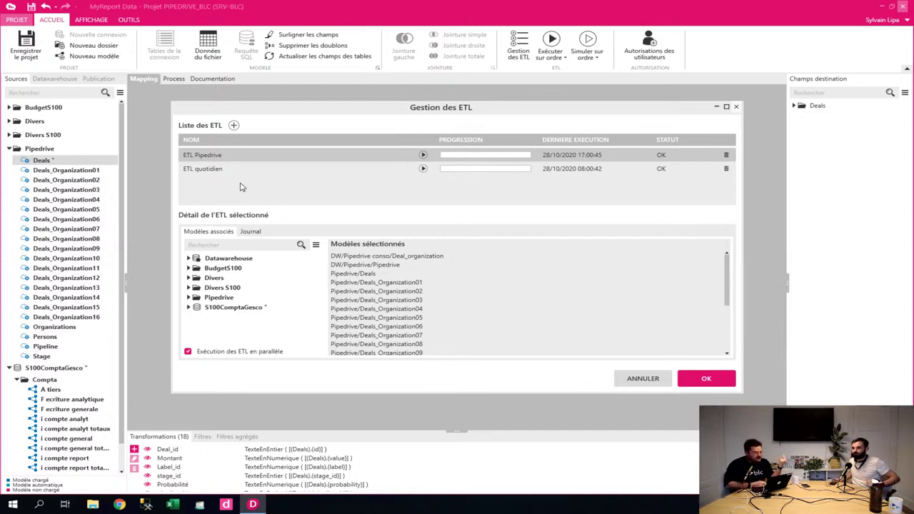
pyautogui.click(222, 170)
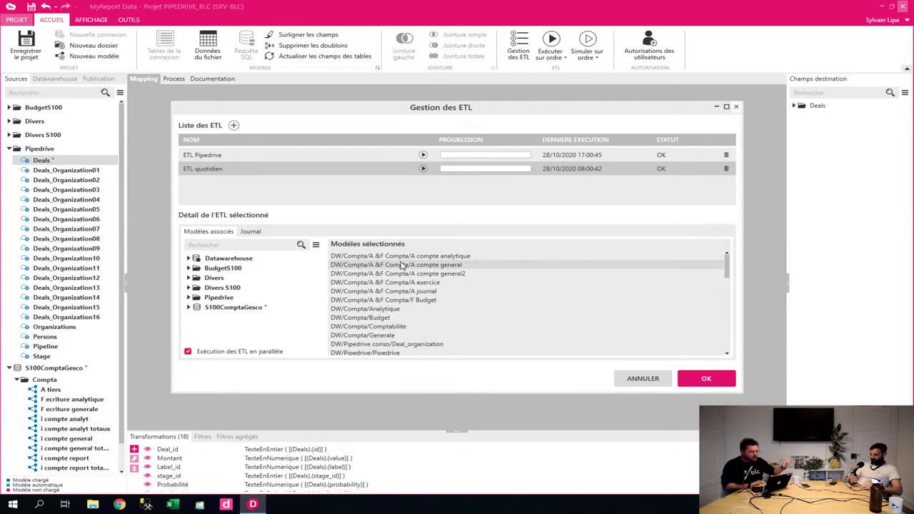
pyautogui.click(300, 155)
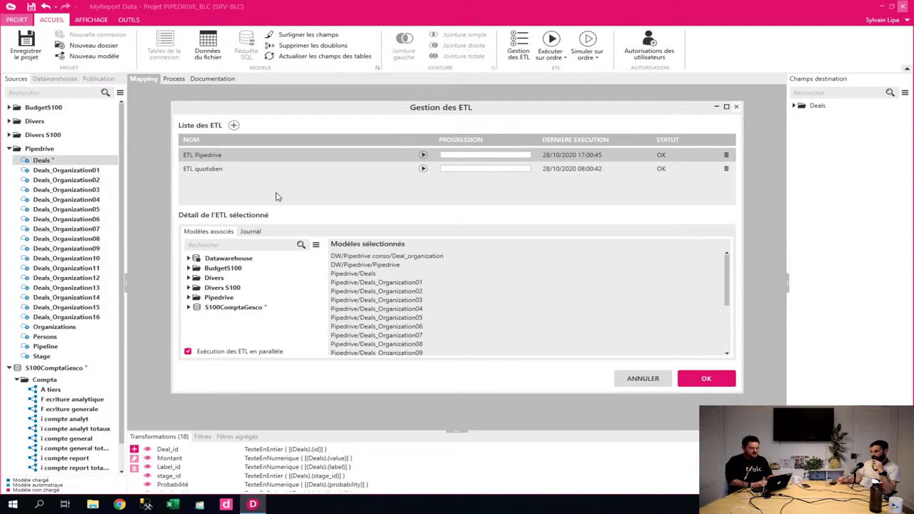
# Step: Validate the ETL management and close the PIPEDRIVE_BLC project, saving the modified models
pyautogui.click(703, 382)
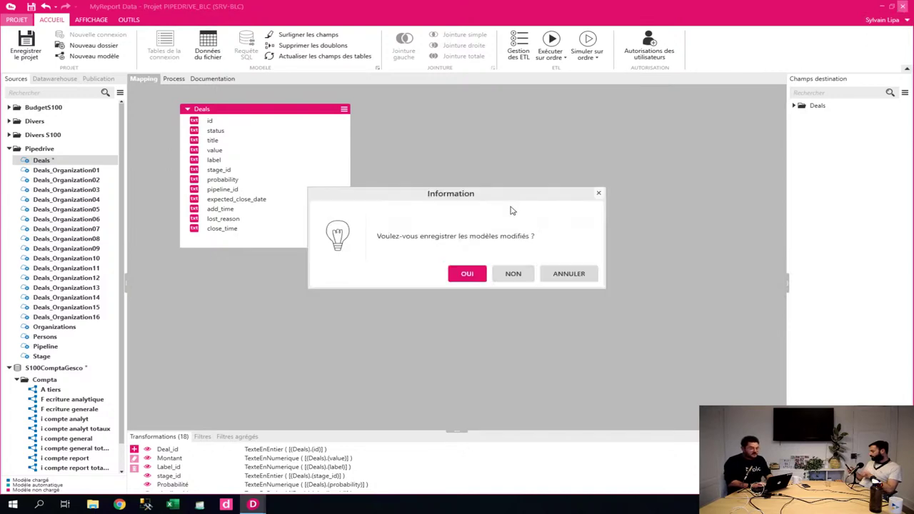
pyautogui.press('Return')
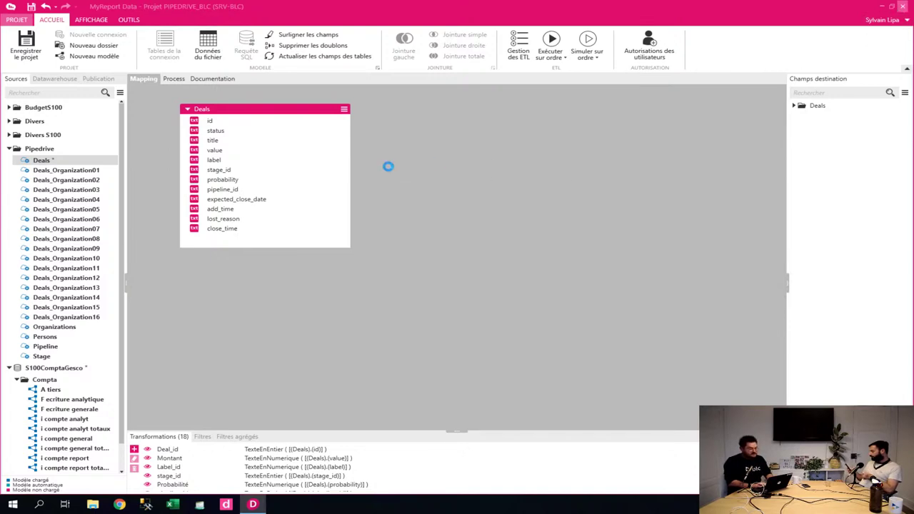
# Step: Launch MyReport Administrator, connect as project administrator and open the PIPEDRIVE_BLC project
pyautogui.press('Left')
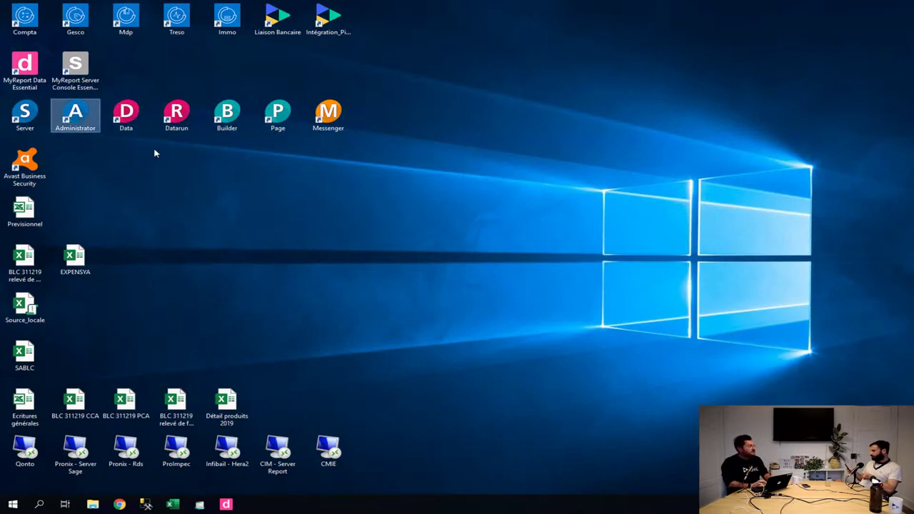
pyautogui.press('Return')
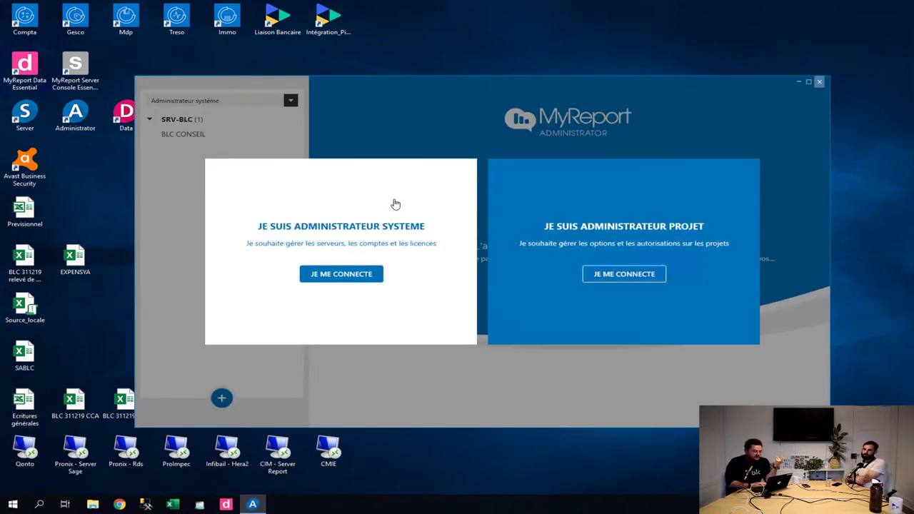
pyautogui.click(623, 272)
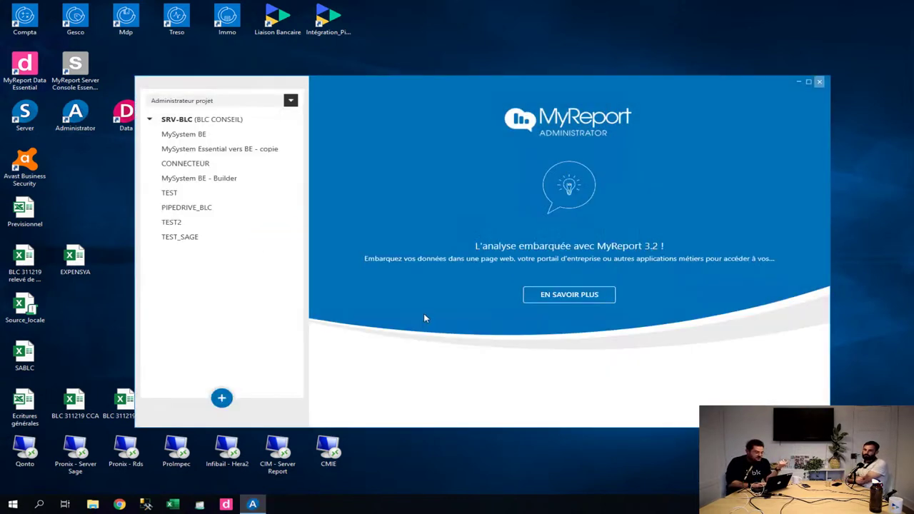
pyautogui.doubleClick(188, 208)
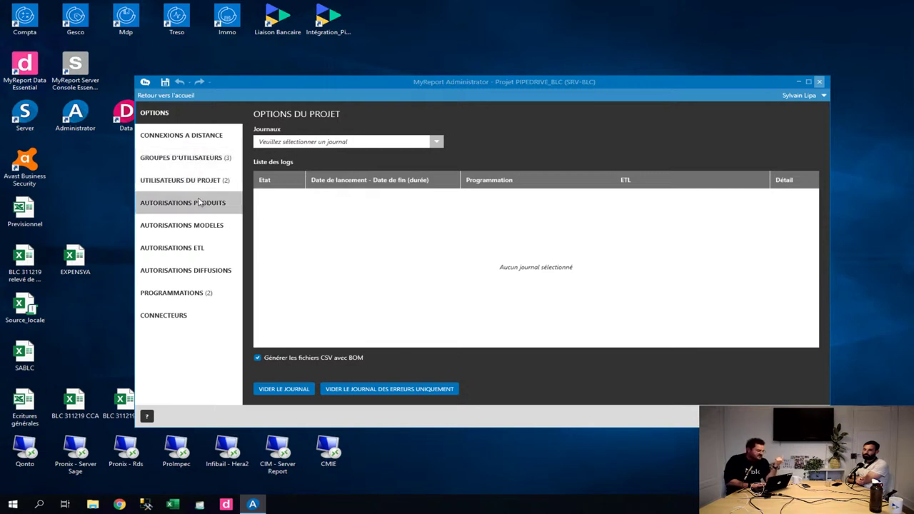
# Step: Examine the project's product authorisations and its ETL authorisations
pyautogui.click(182, 230)
pyautogui.click(196, 206)
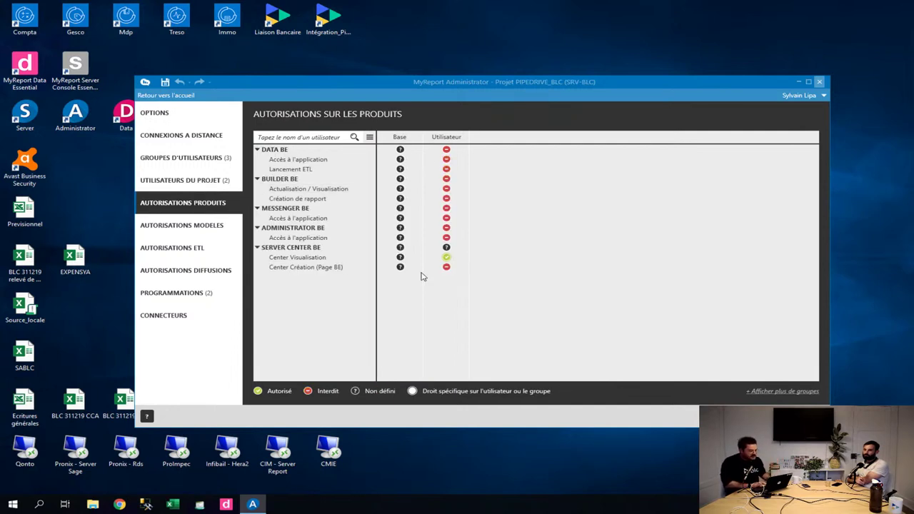
pyautogui.click(177, 251)
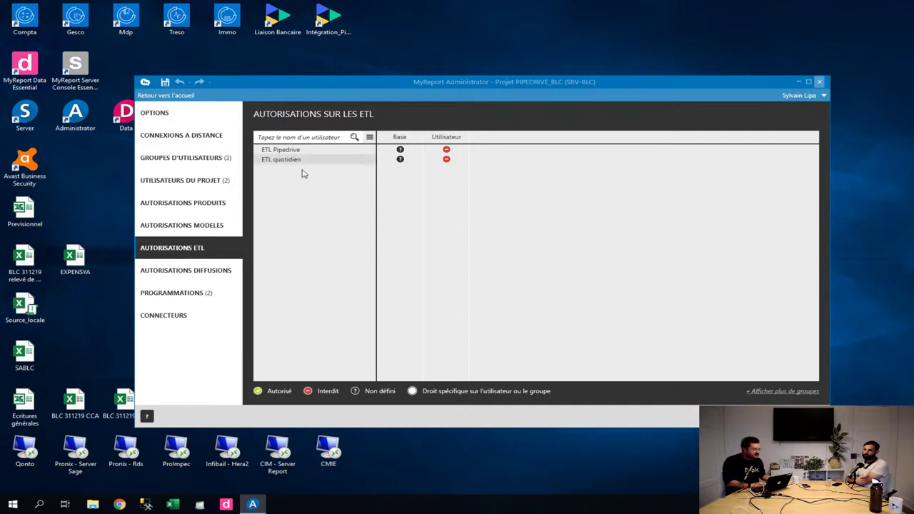
# Step: Try authorising ETL Pipedrive for the Utilisateur group, view the diffusion authorisations, and close MyReport Administrator without saving
pyautogui.click(447, 152)
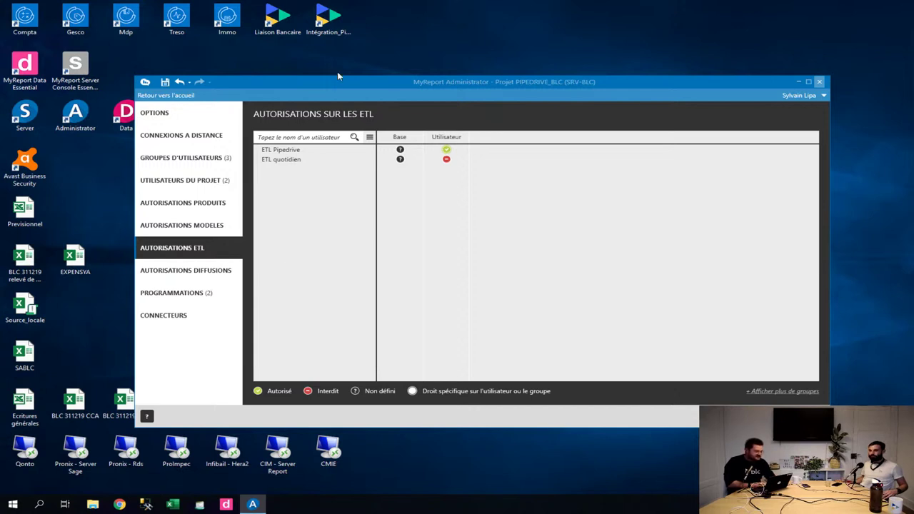
pyautogui.click(154, 274)
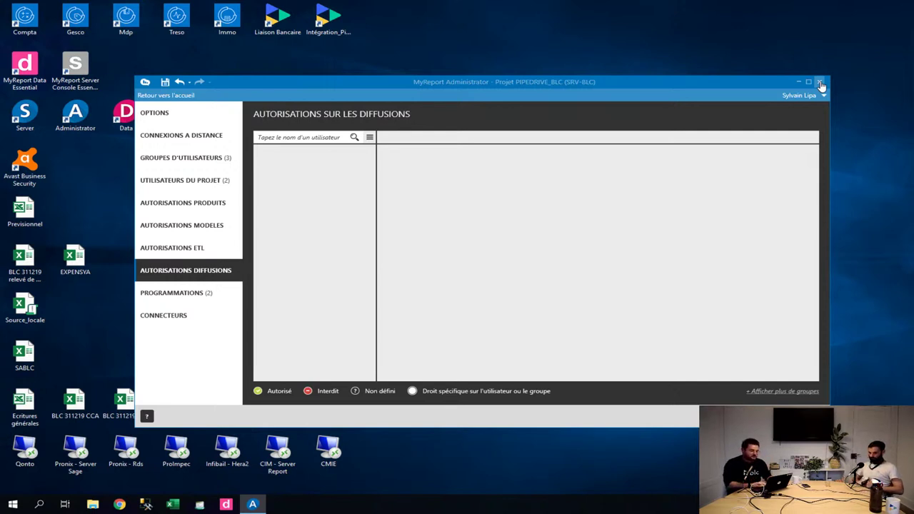
pyautogui.click(822, 84)
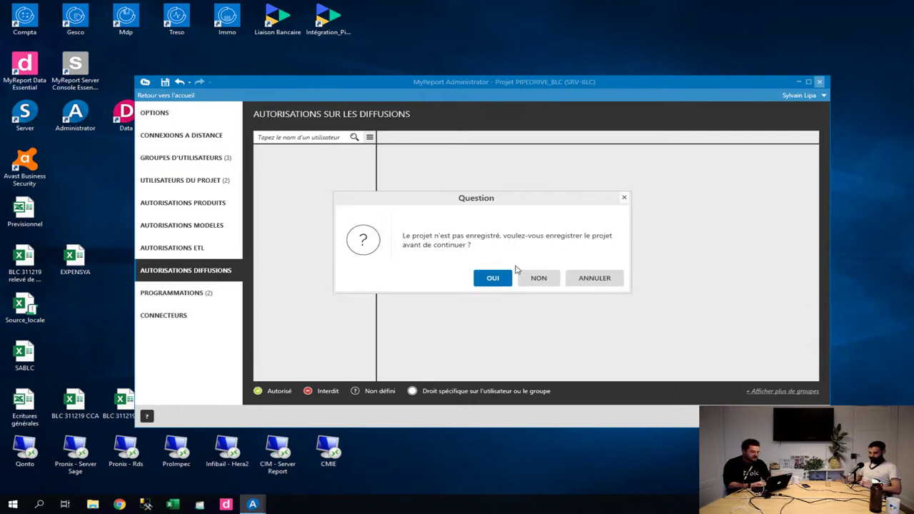
pyautogui.click(541, 274)
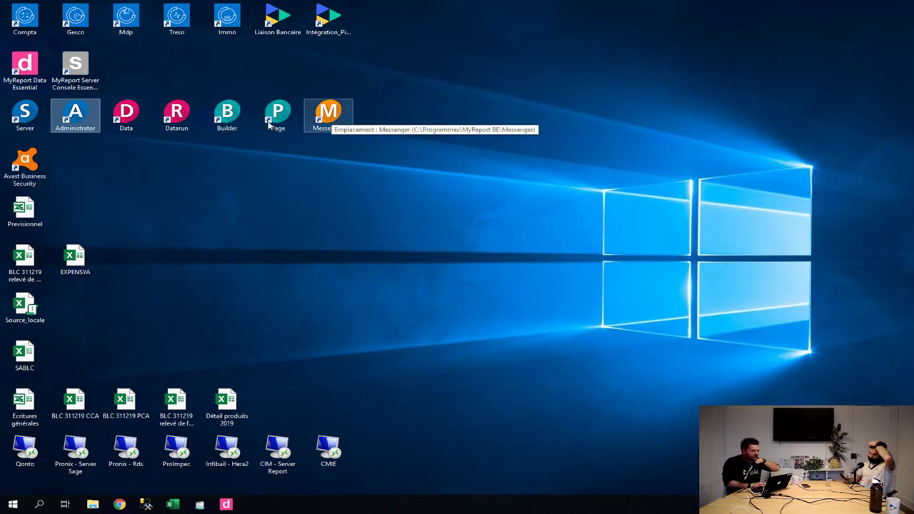
# Step: Switch to Excel, create a blank workbook and bring up the MyReport Builder BE add-in commands
pyautogui.click(172, 504)
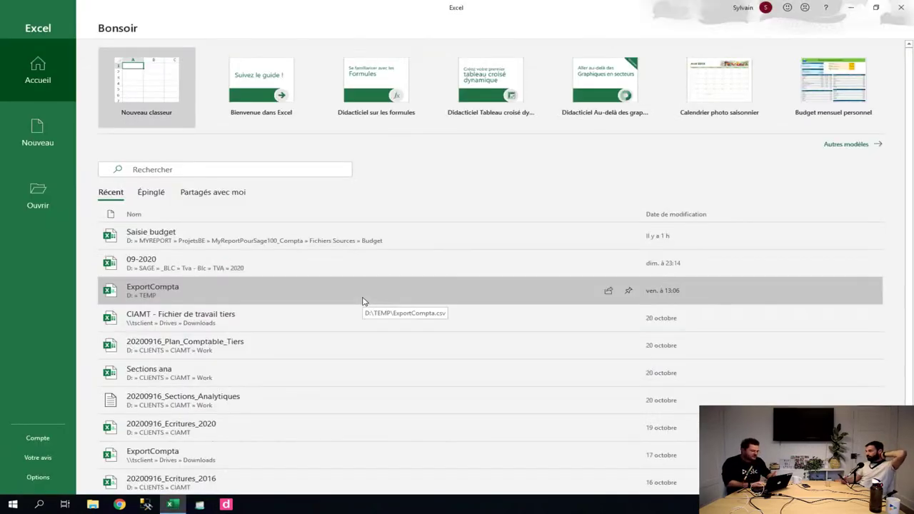
pyautogui.click(142, 83)
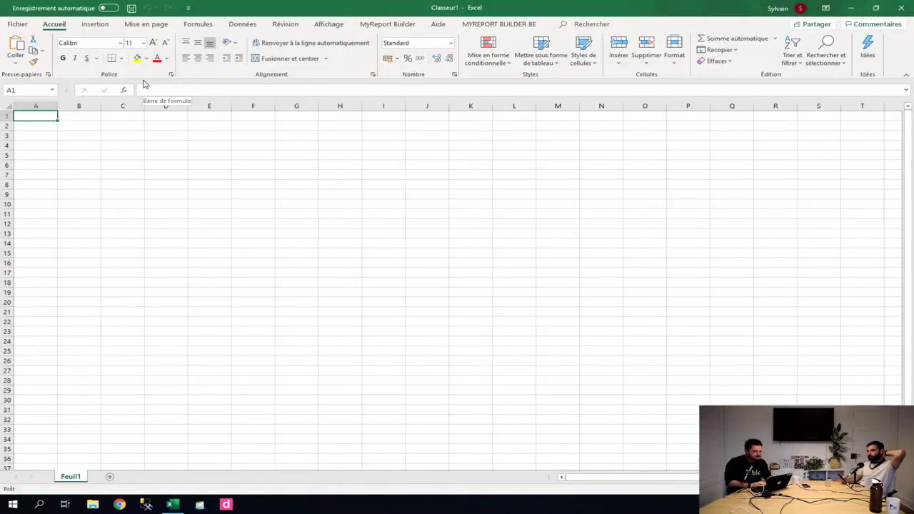
pyautogui.click(522, 27)
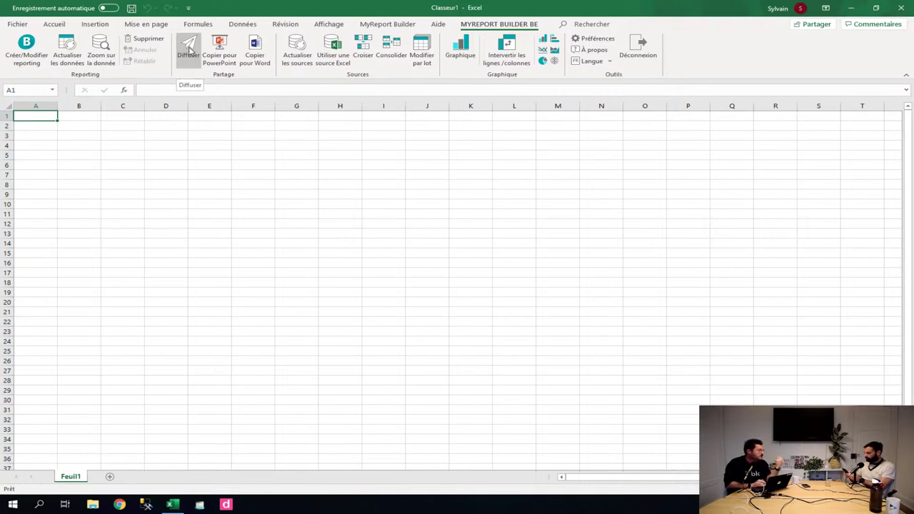
# Step: Open the source refresh for the PIPEDRIVE_BLC project, review the models of ETL quotidien and ETL Pipedrive, and close it without executing
pyautogui.click(292, 47)
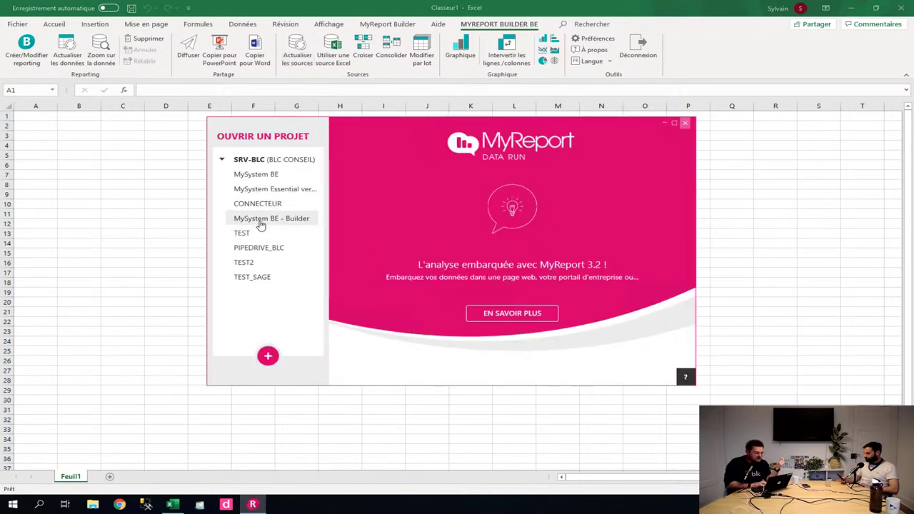
pyautogui.doubleClick(252, 249)
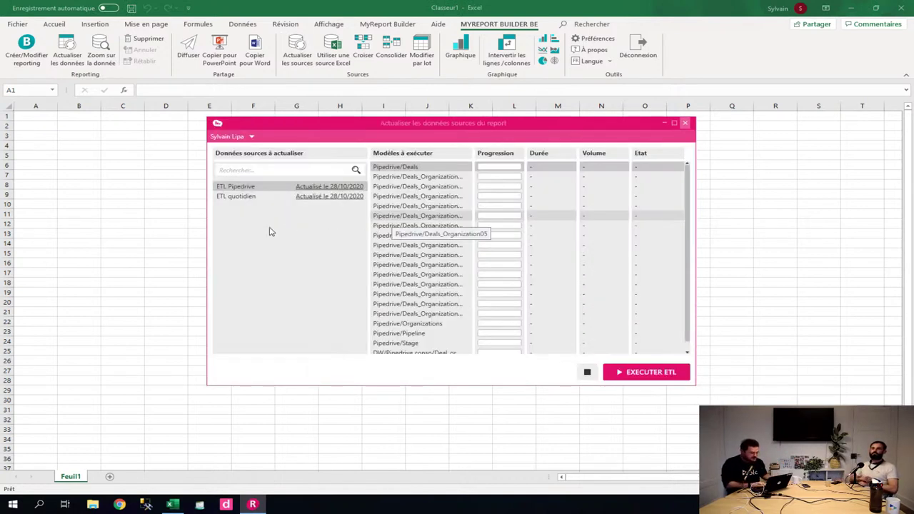
pyautogui.click(238, 197)
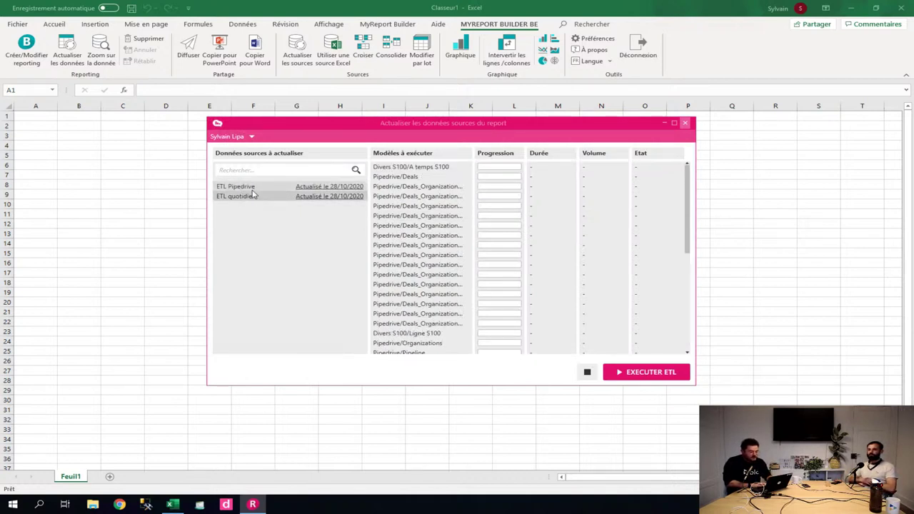
pyautogui.click(239, 187)
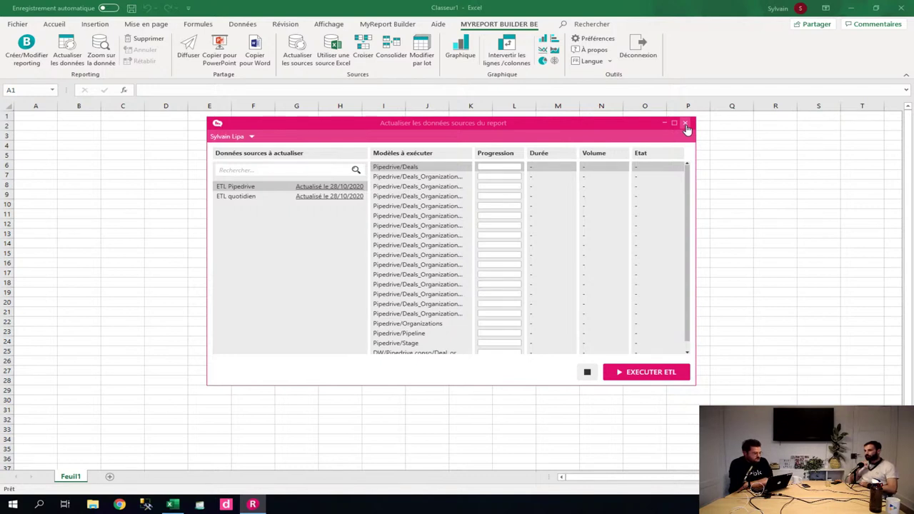
pyautogui.click(686, 125)
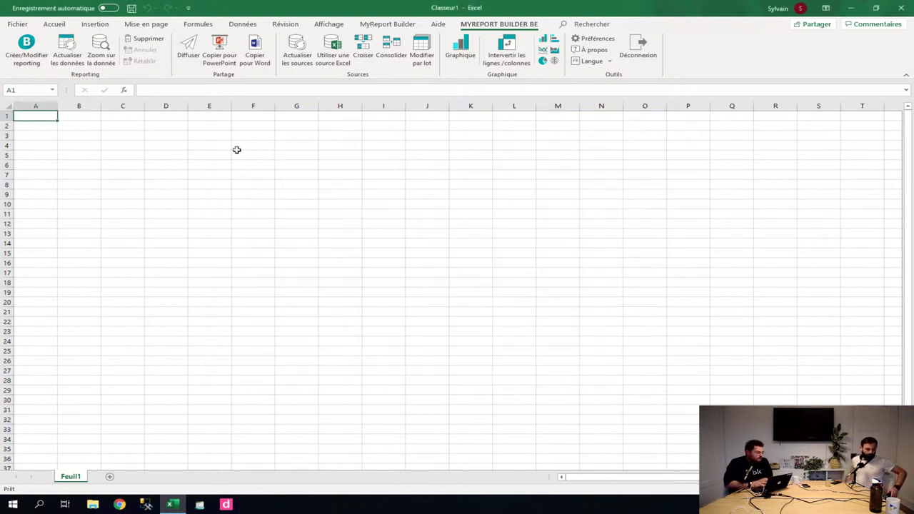
# Step: Start creating a MyReport Builder BE report in the blank workbook
pyautogui.click(24, 52)
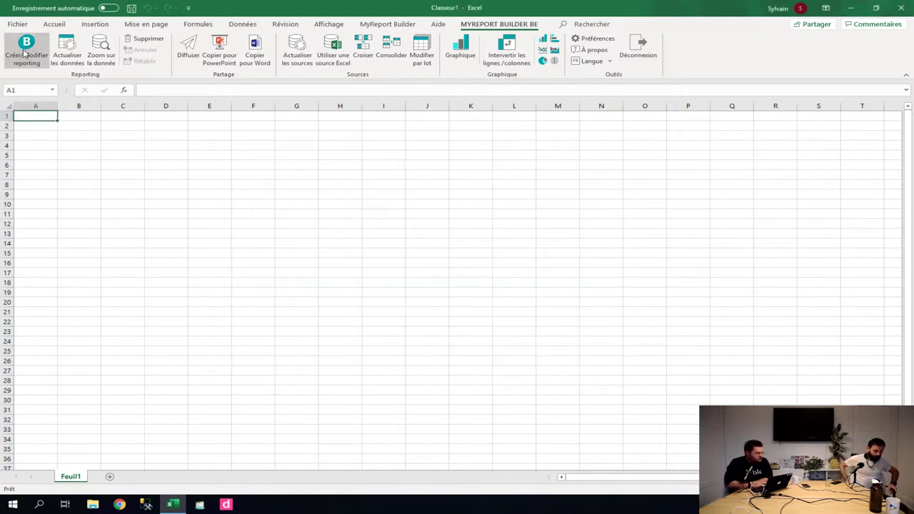